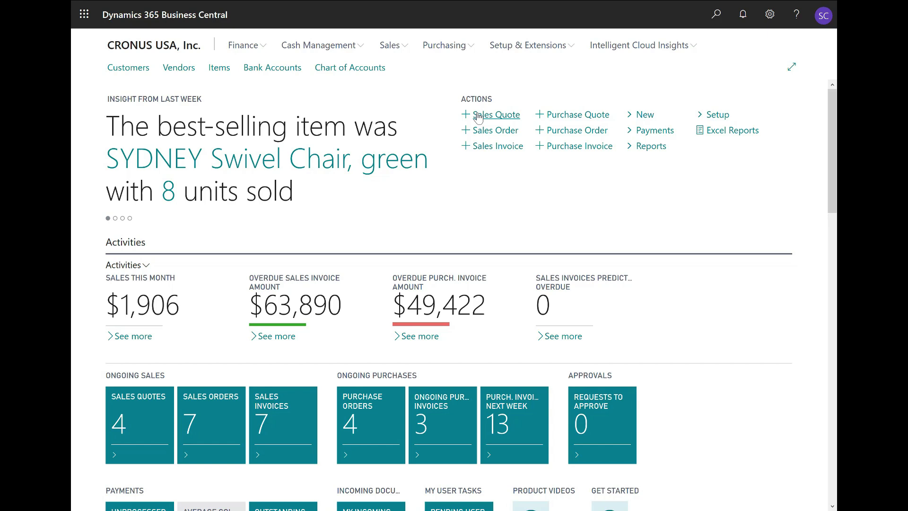
# Step: Start a new sales quote and search the customer name for 'trey'
pyautogui.click(479, 116)
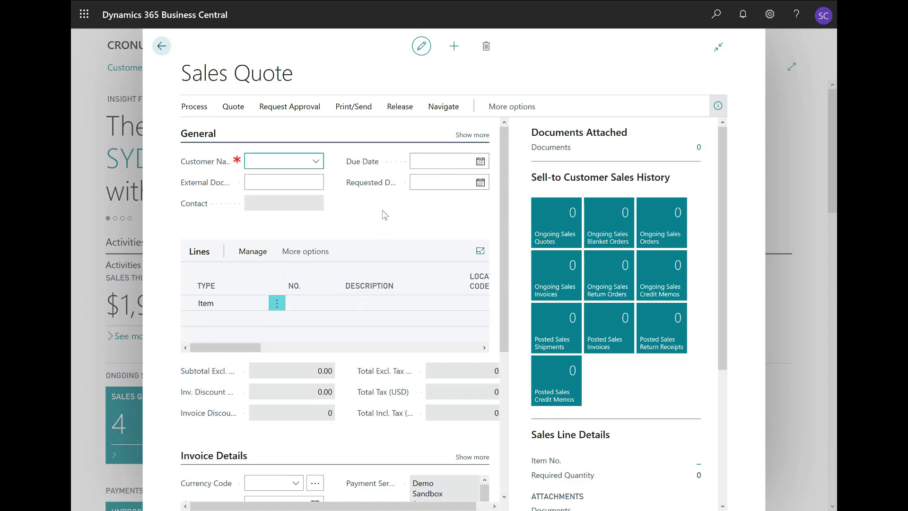
pyautogui.click(267, 162)
pyautogui.write('trey')
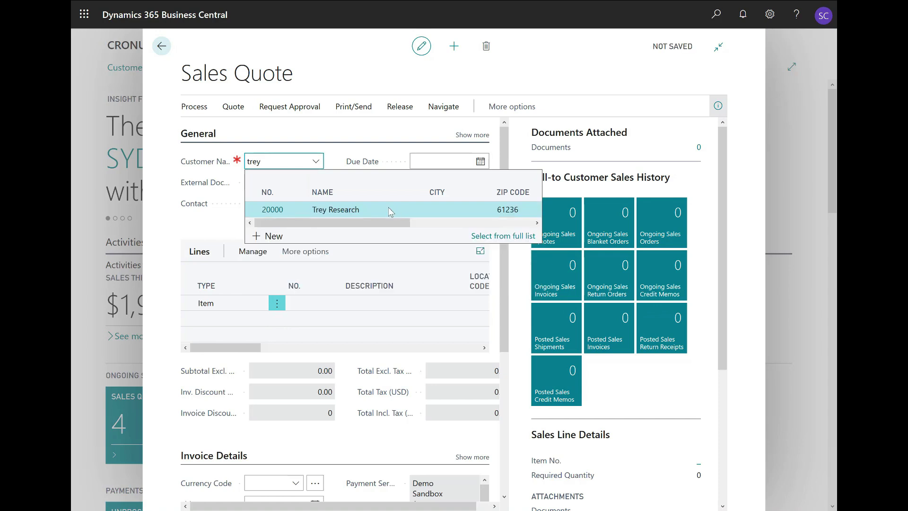
# Step: Pick Trey Research as the customer, letting contact and due date 4/22/2019 fill in
pyautogui.click(387, 211)
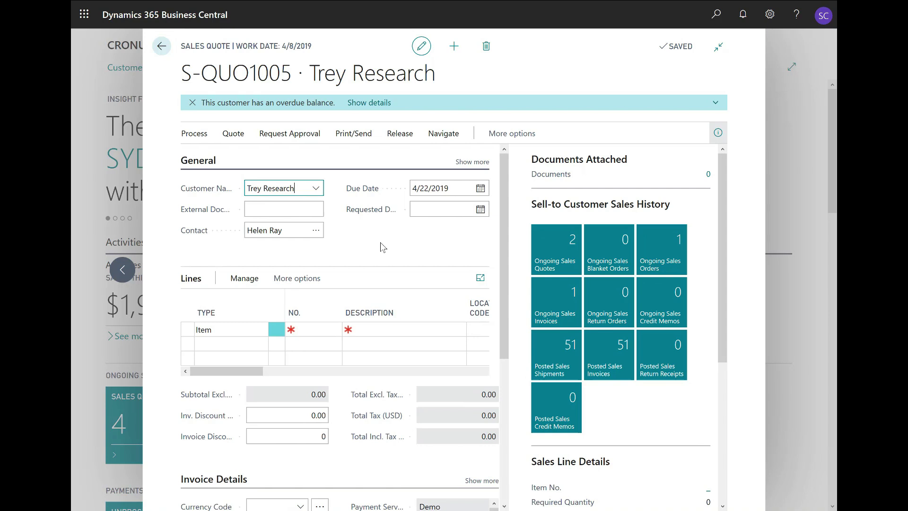
pyautogui.press('Tab')
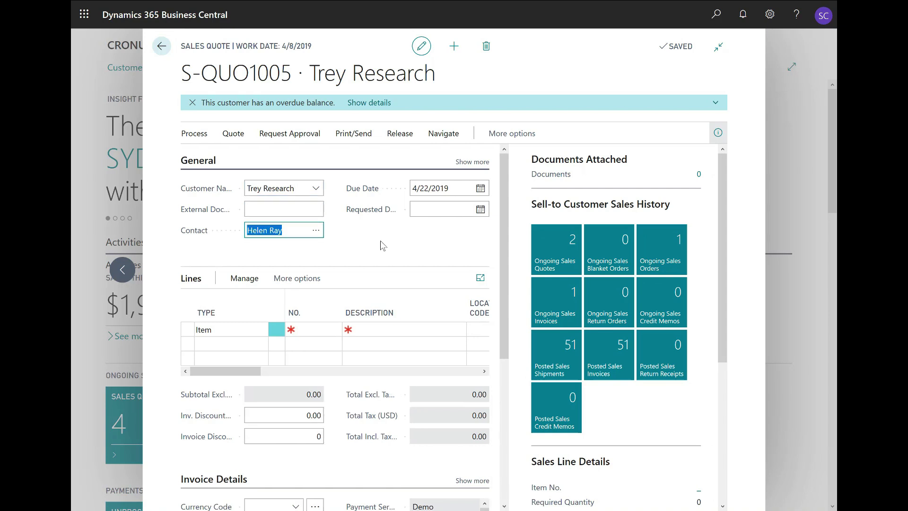
pyautogui.press('Tab')
pyautogui.press('Tab')
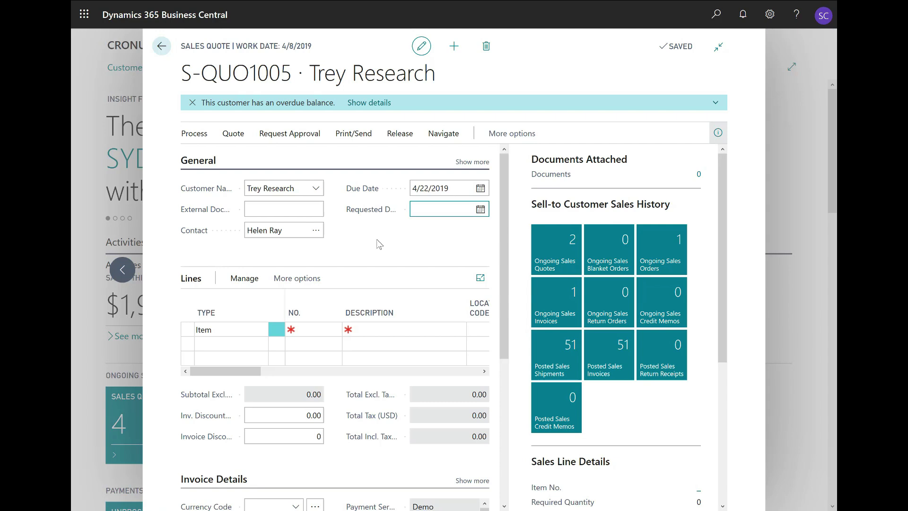
# Step: Expand the General section to review all quote fields, then collapse it again
pyautogui.click(469, 162)
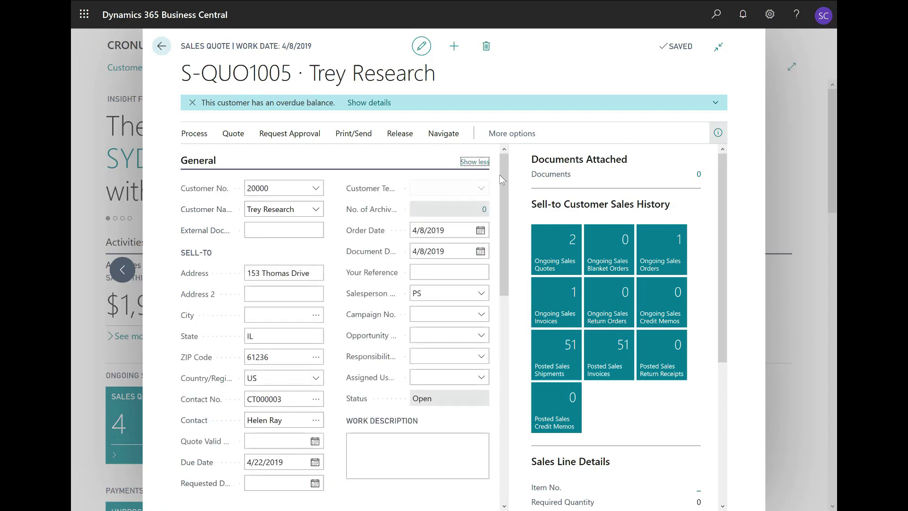
pyautogui.moveTo(500, 175); pyautogui.dragTo(505, 202)
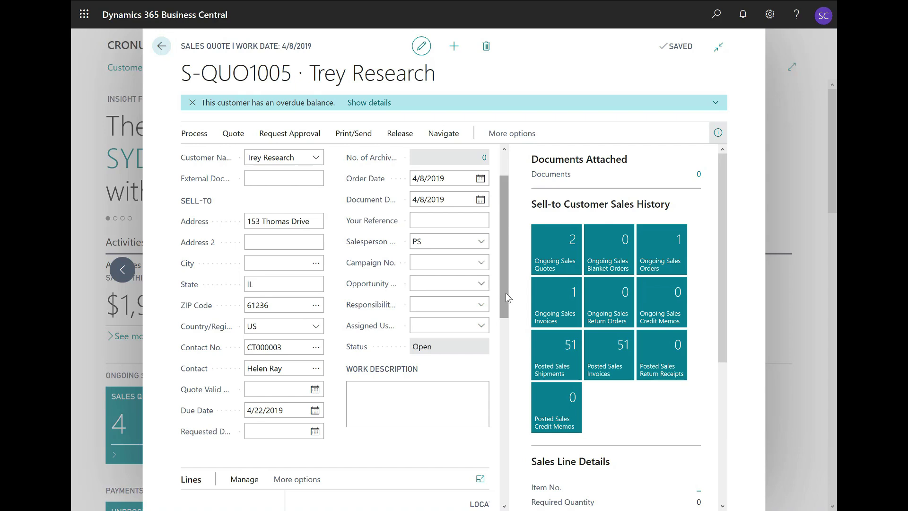
pyautogui.moveTo(506, 293); pyautogui.dragTo(512, 241)
pyautogui.click(475, 163)
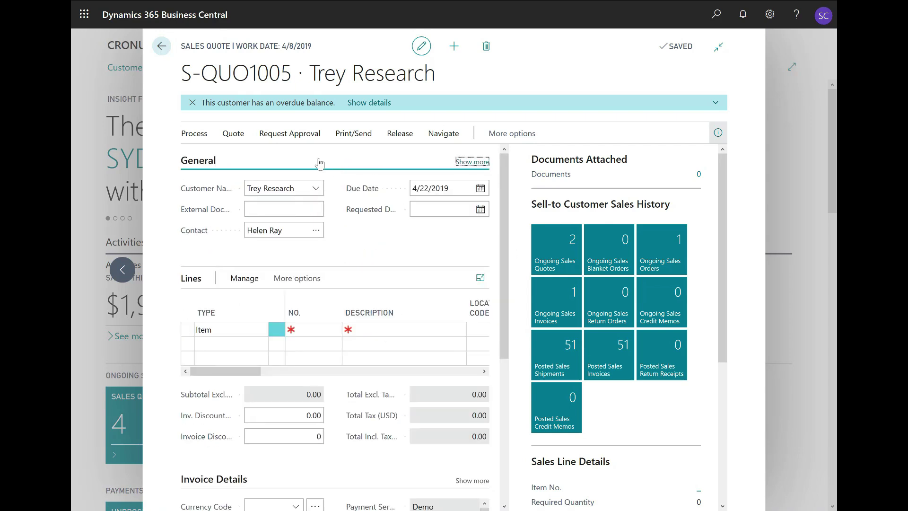
# Step: Keep Item as the first line's type and enter item 1900-S, PARIS Guest Chair, black
pyautogui.click(226, 328)
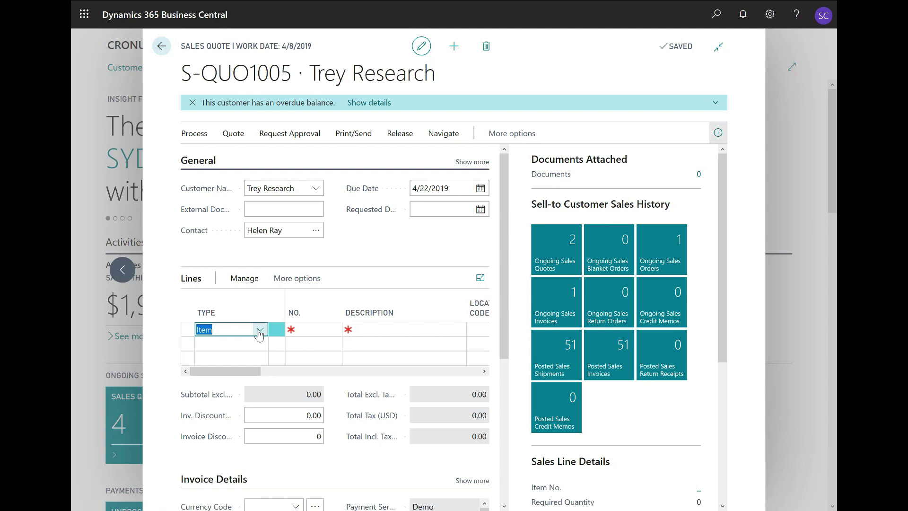
pyautogui.click(259, 330)
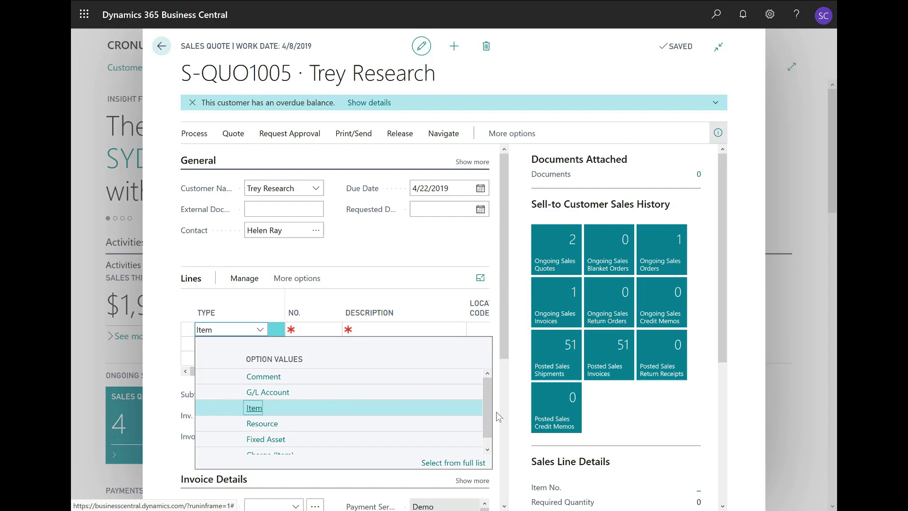
pyautogui.moveTo(488, 415)
pyautogui.mouseDown()
pyautogui.moveTo(490, 440)
pyautogui.moveTo(490, 410)
pyautogui.mouseUp()
pyautogui.press('Escape')
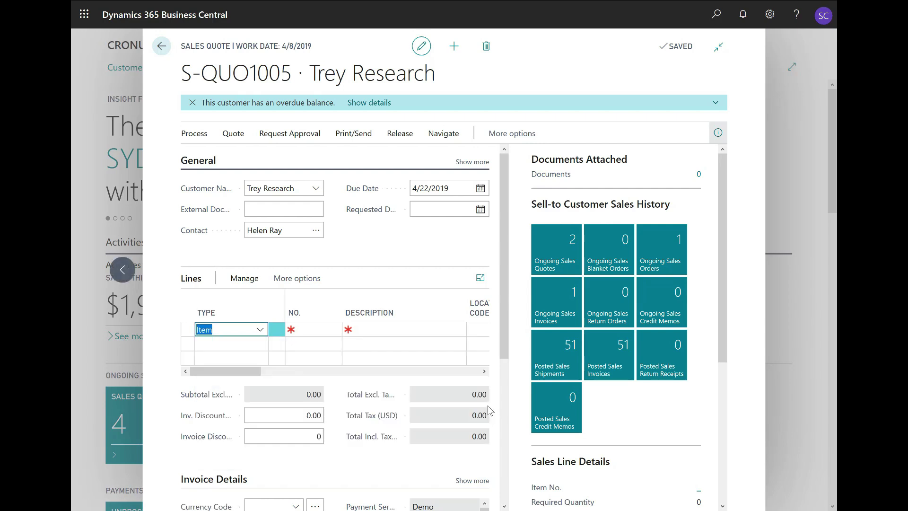
pyautogui.press('Tab')
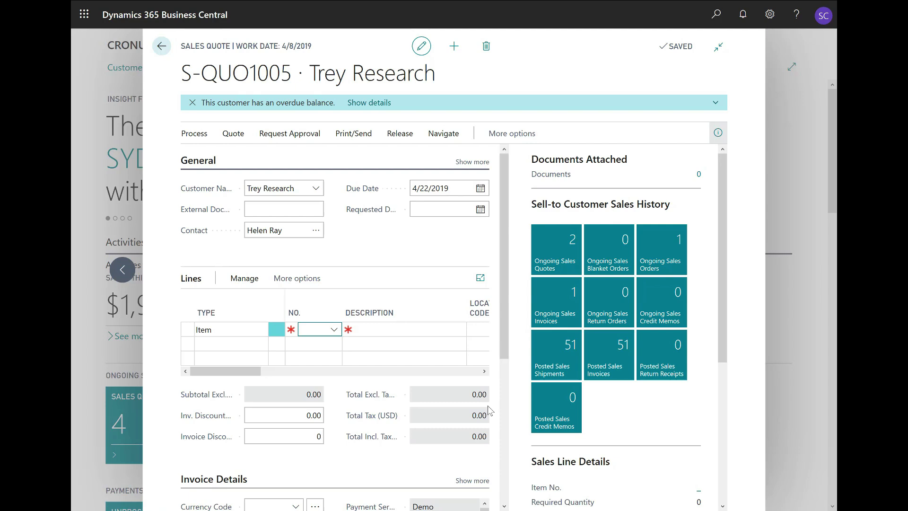
pyautogui.write('1900-s')
pyautogui.press('Tab')
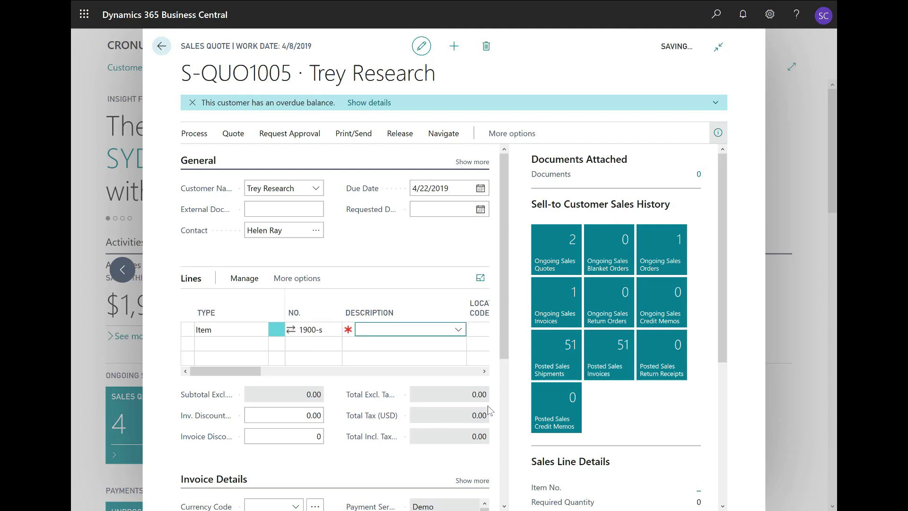
# Step: Set the first line's quantity to 10 and start a second quote line
pyautogui.press('Tab')
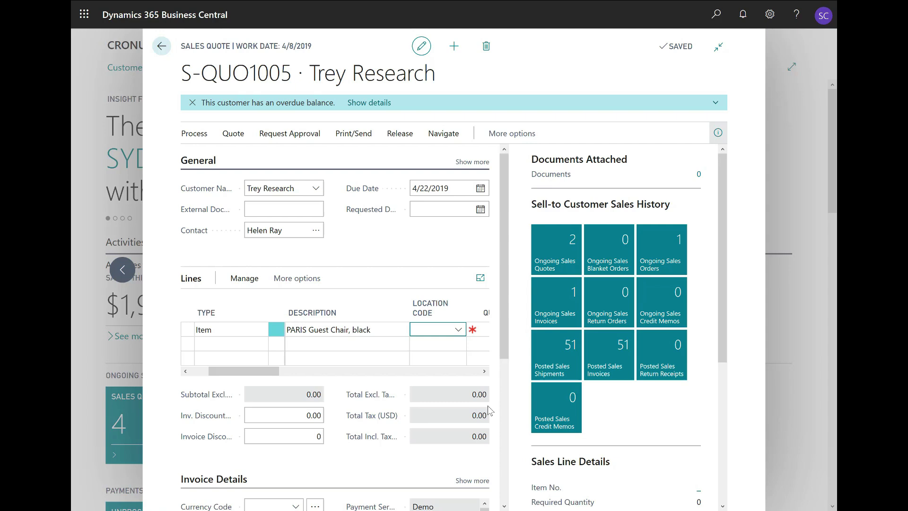
pyautogui.press('Tab')
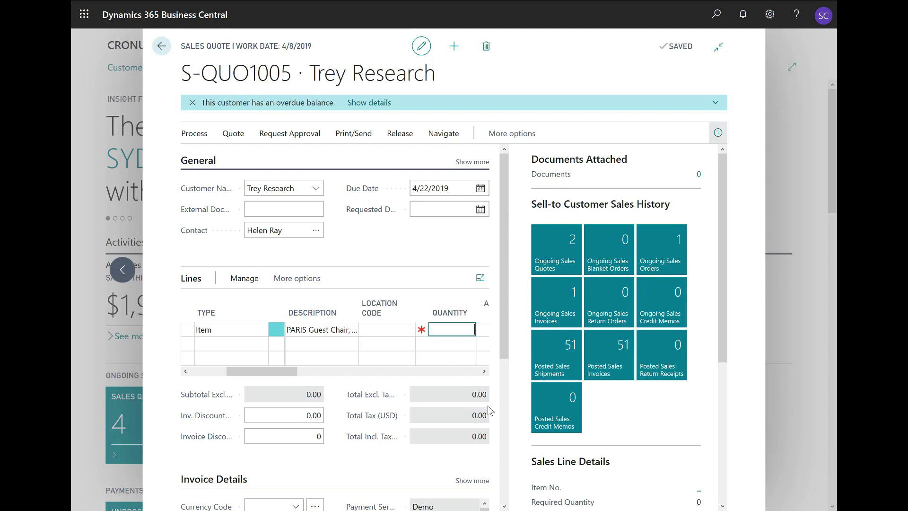
pyautogui.write('10')
pyautogui.press('Tab')
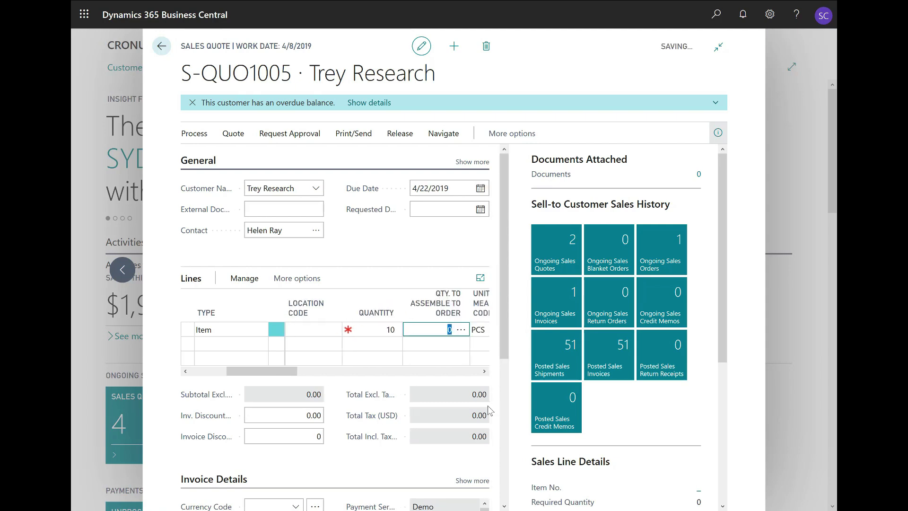
pyautogui.press('Down')
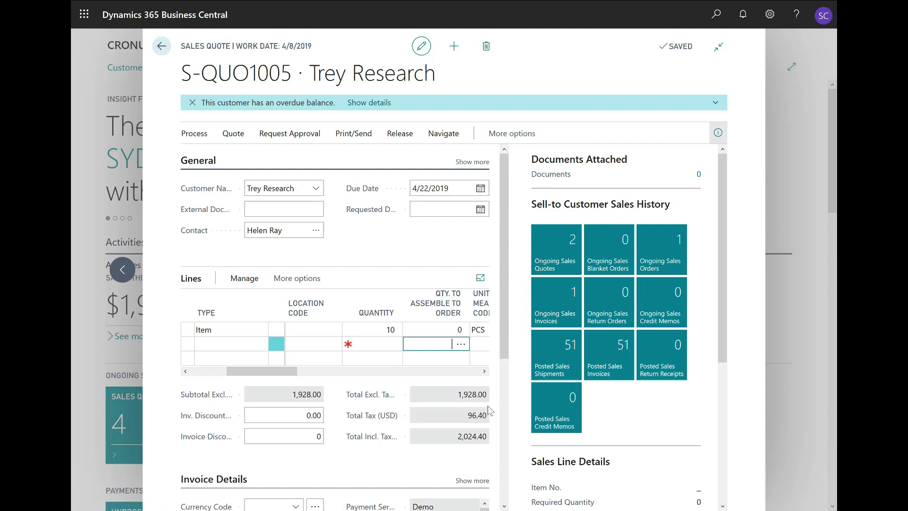
pyautogui.hotkey('shift', 'Tab')
pyautogui.hotkey('shift', 'Tab')
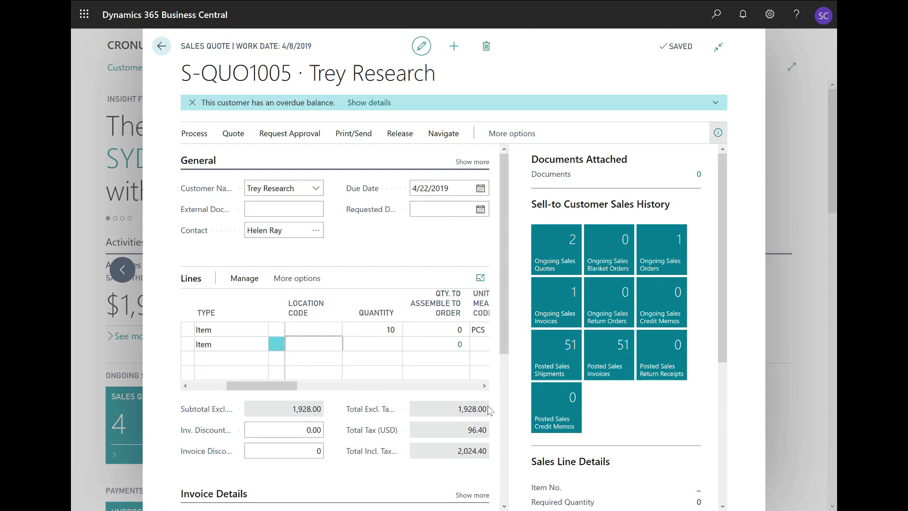
pyautogui.hotkey('shift', 'Tab')
pyautogui.hotkey('shift', 'Tab')
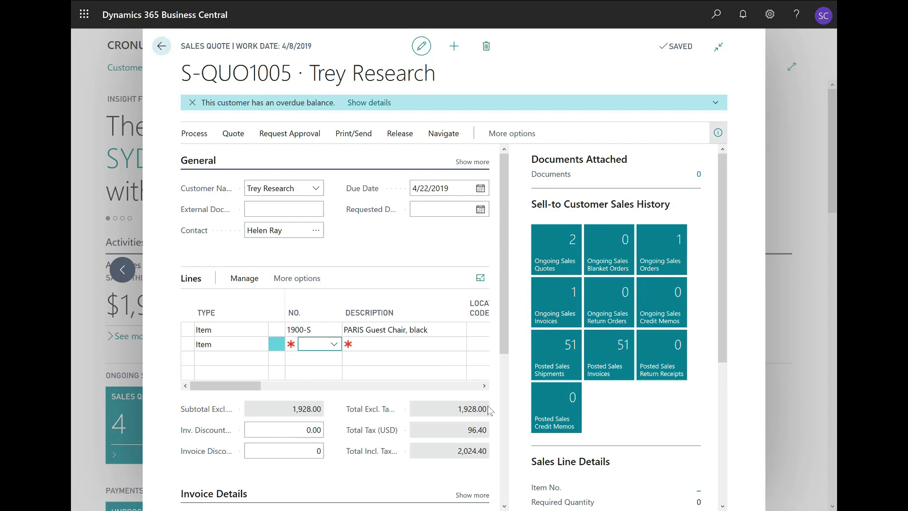
# Step: Add 12 of item 1003 Surface Pro at 1,500.00 each, bringing the total to 20,024.40
pyautogui.write('sur')
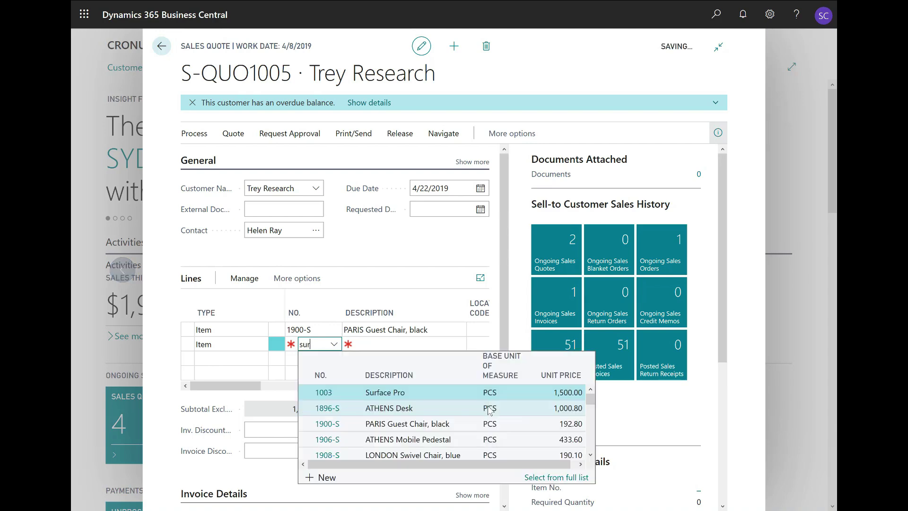
pyautogui.click(413, 397)
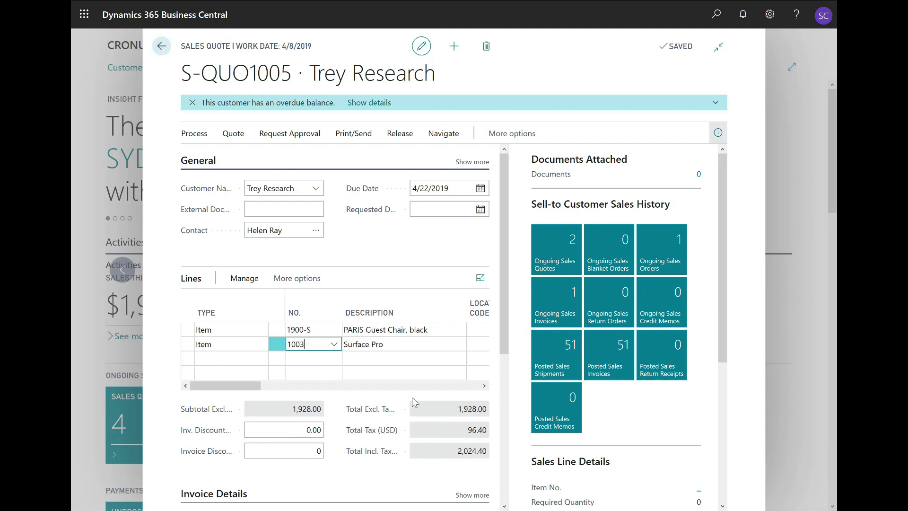
pyautogui.press('Tab')
pyautogui.press('Tab')
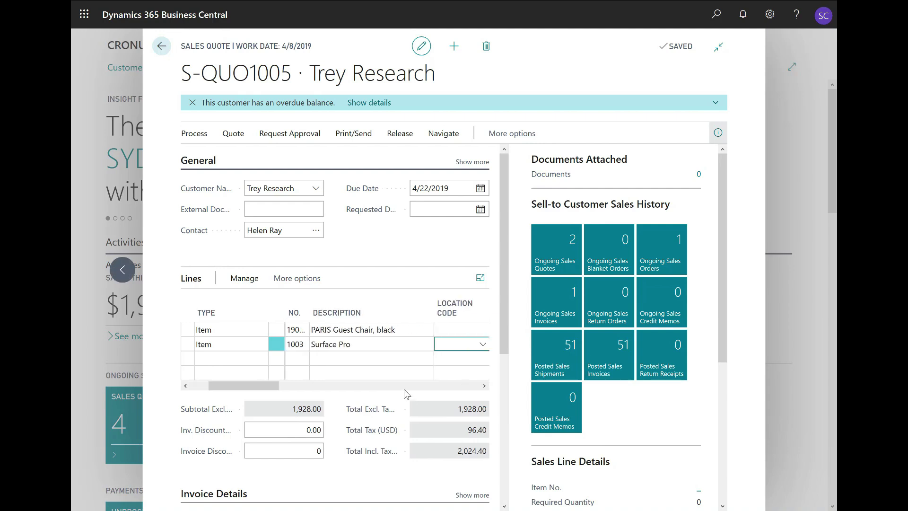
pyautogui.press('Tab')
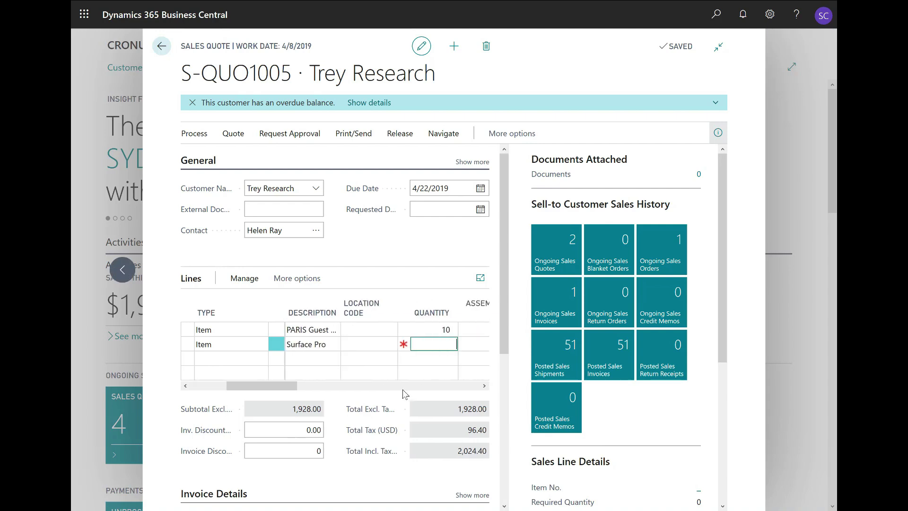
pyautogui.write('12')
pyautogui.hotkey('shift', 'Tab')
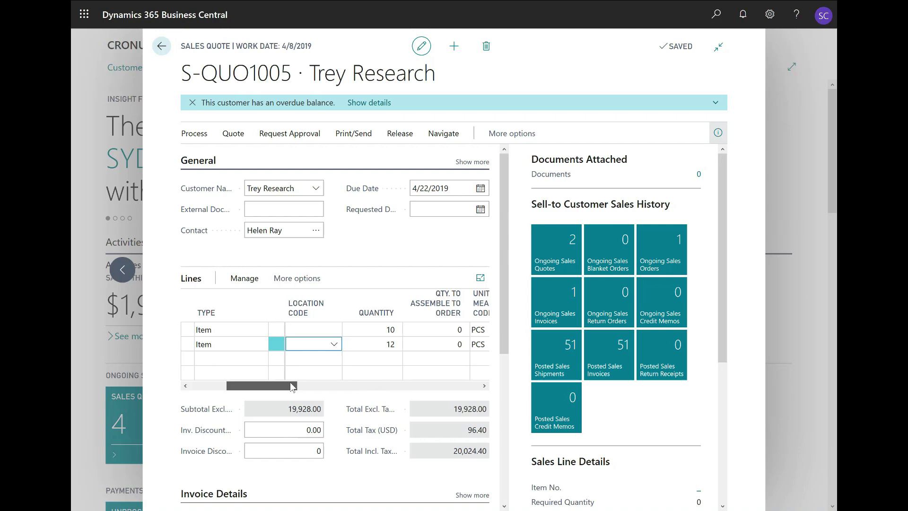
pyautogui.moveTo(291, 386); pyautogui.dragTo(365, 387)
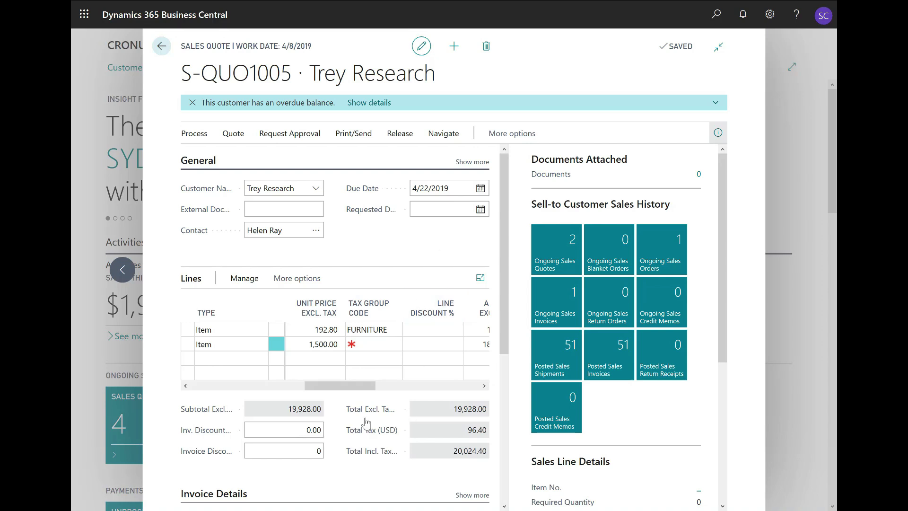
# Step: Check the quote's Print/Send options, then show its Process options
pyautogui.click(359, 136)
pyautogui.click(201, 137)
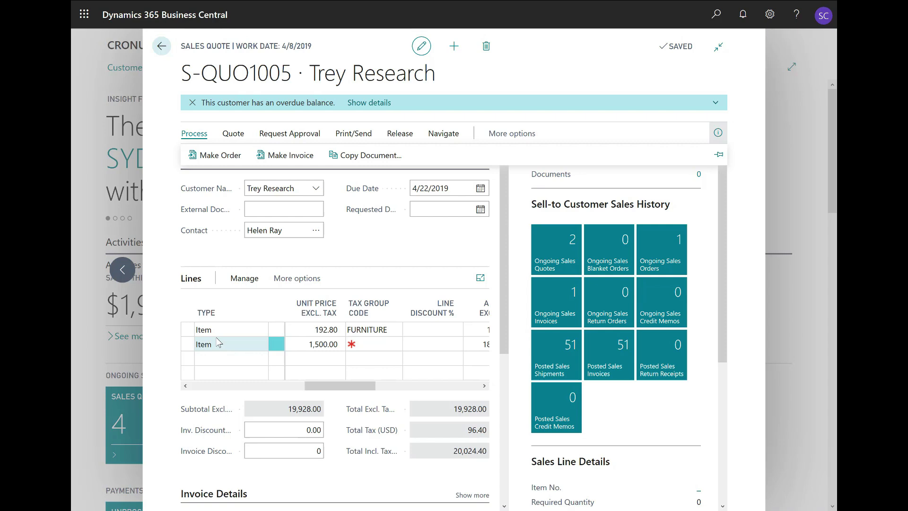
# Step: Make an order from the quote, confirm, and open sales order S-ORD101009
pyautogui.click(206, 160)
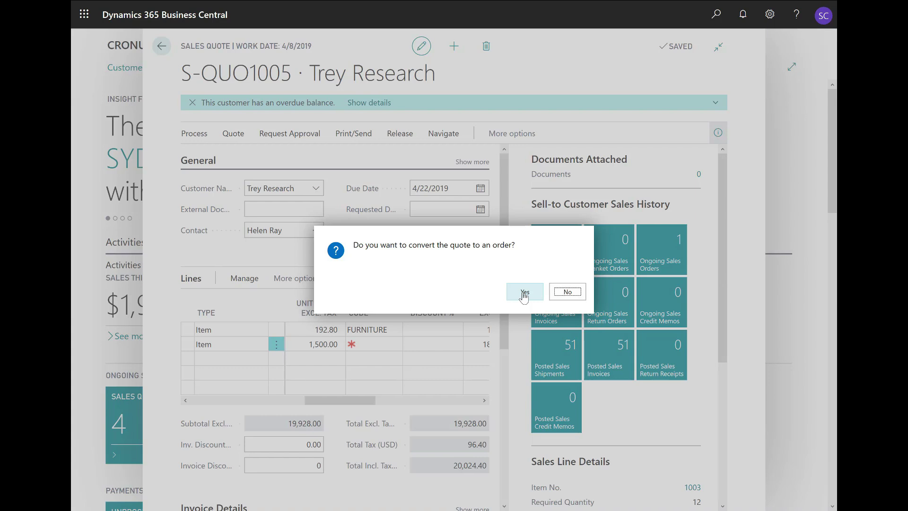
pyautogui.click(524, 293)
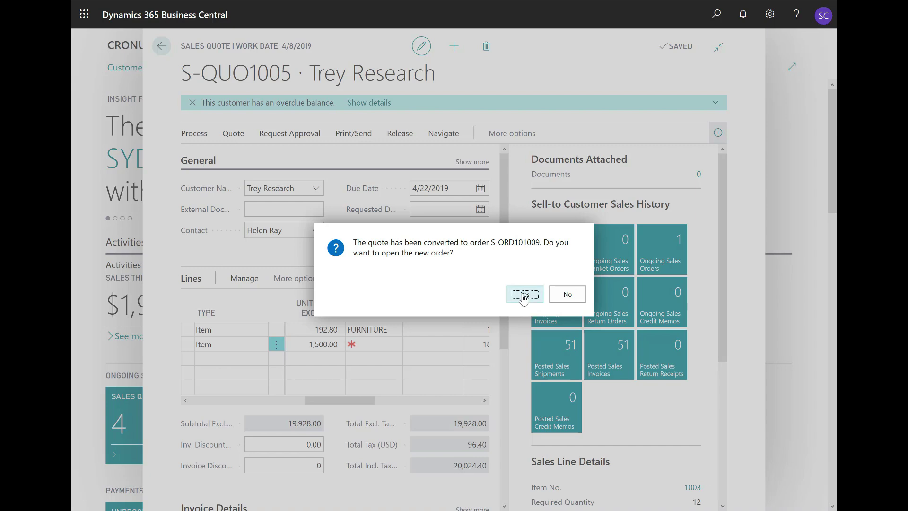
pyautogui.click(524, 294)
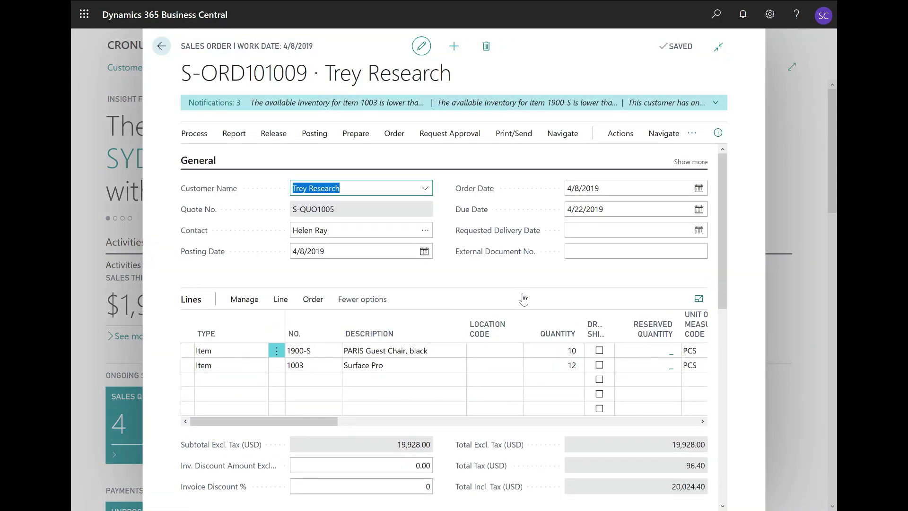